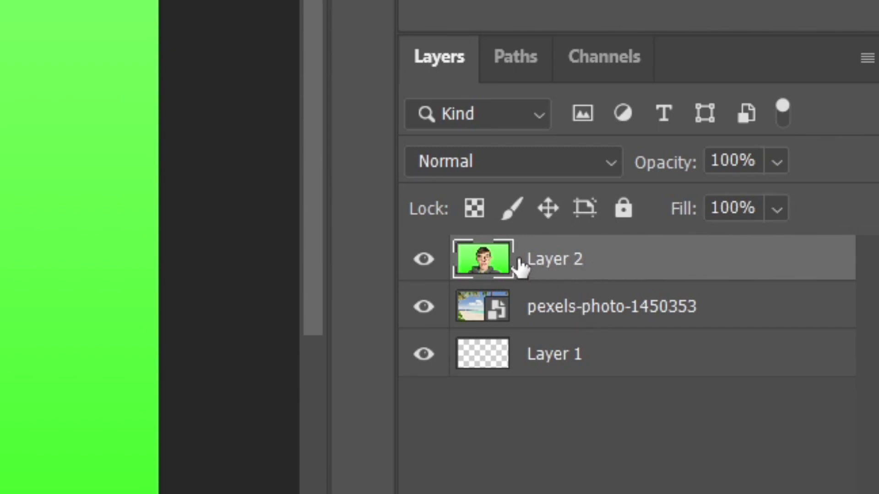
Select the portrait layer Layer 2, briefly locking and then unlocking it
click(557, 328)
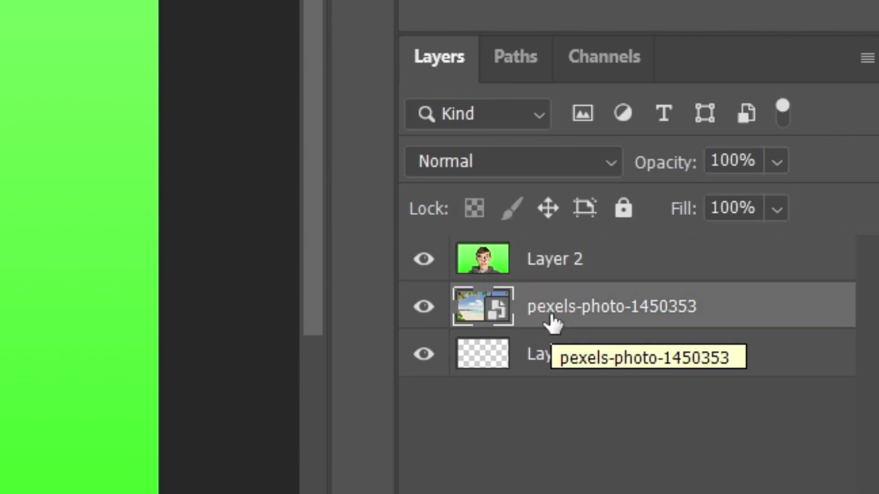
click(627, 271)
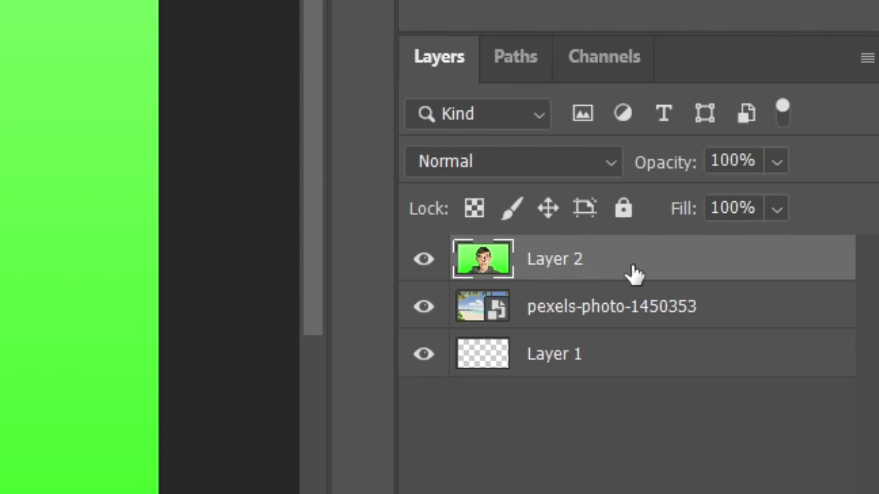
click(631, 210)
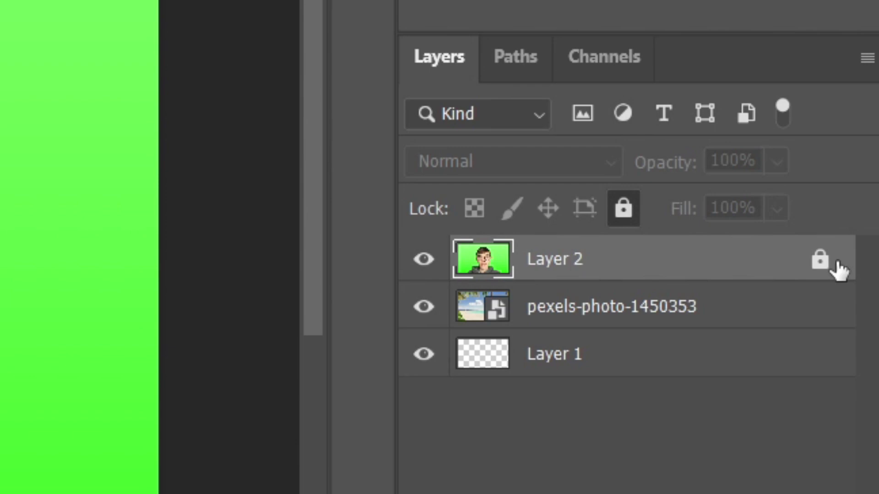
click(820, 262)
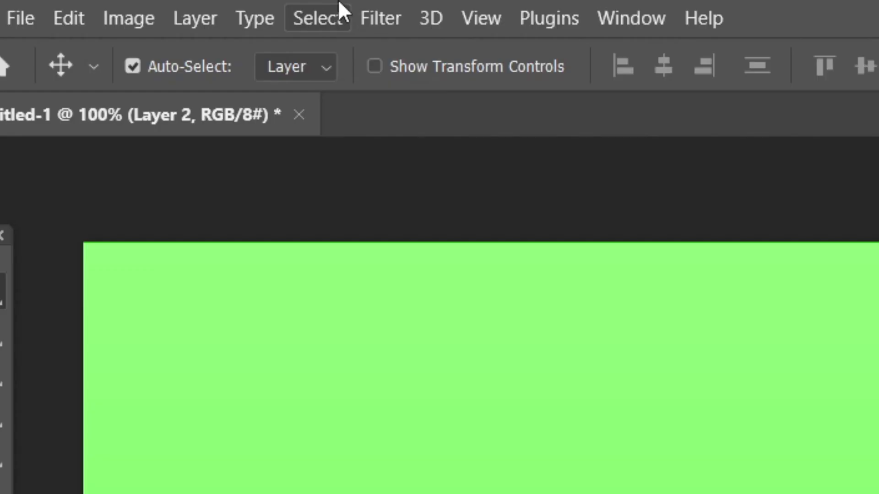
Open Color Range and sample the green backdrop at the top-left corner
click(339, 4)
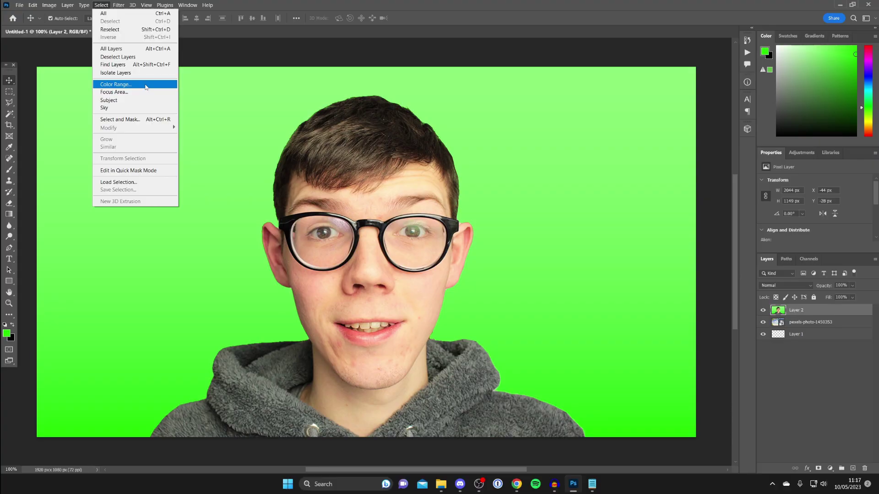
click(476, 306)
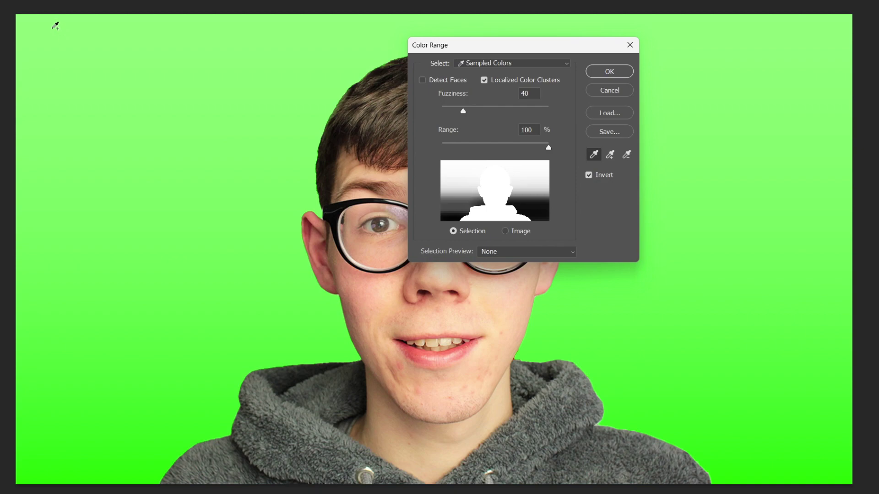
click(55, 27)
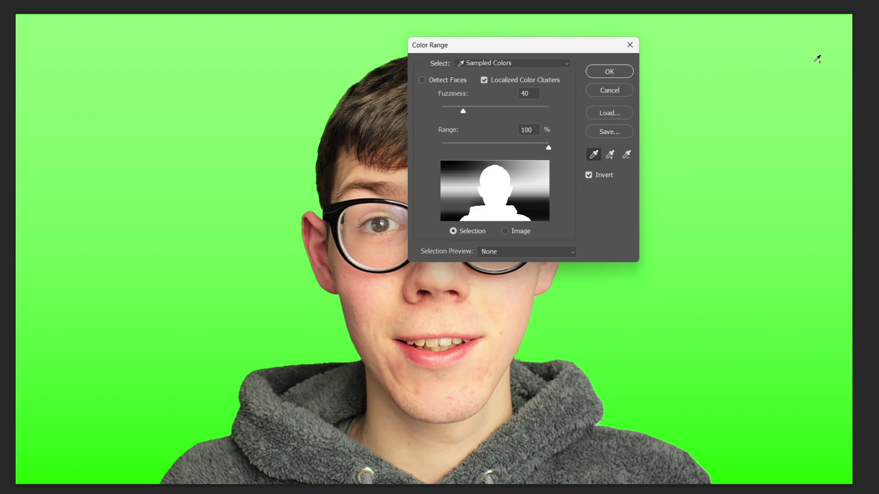
Add green spots from the left and right sides of the backdrop to the sampled range
click(829, 29)
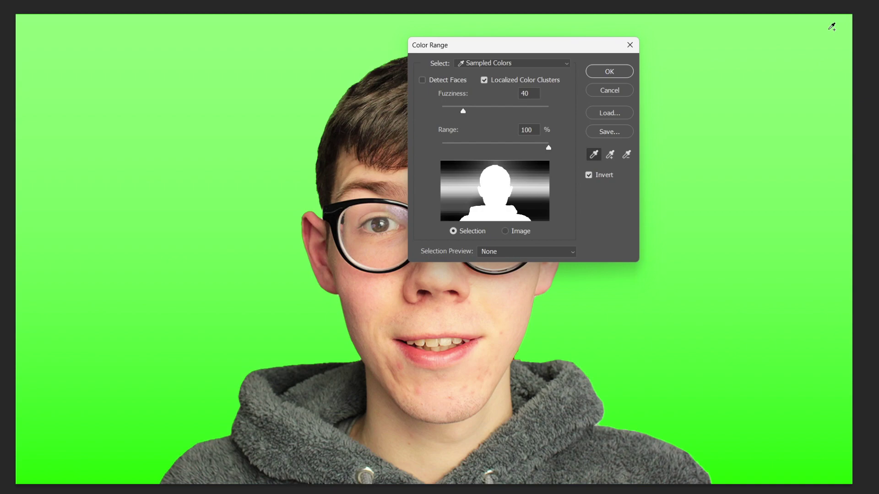
click(809, 213)
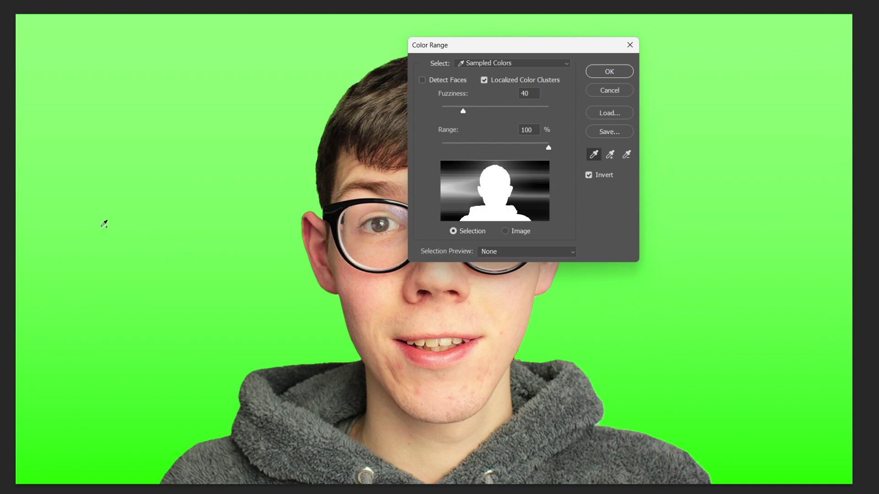
click(64, 197)
click(79, 141)
click(97, 242)
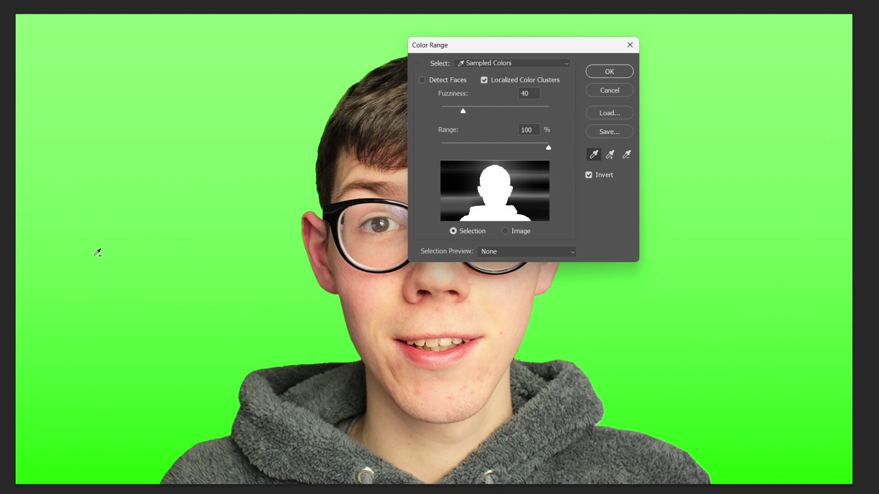
click(97, 253)
click(97, 315)
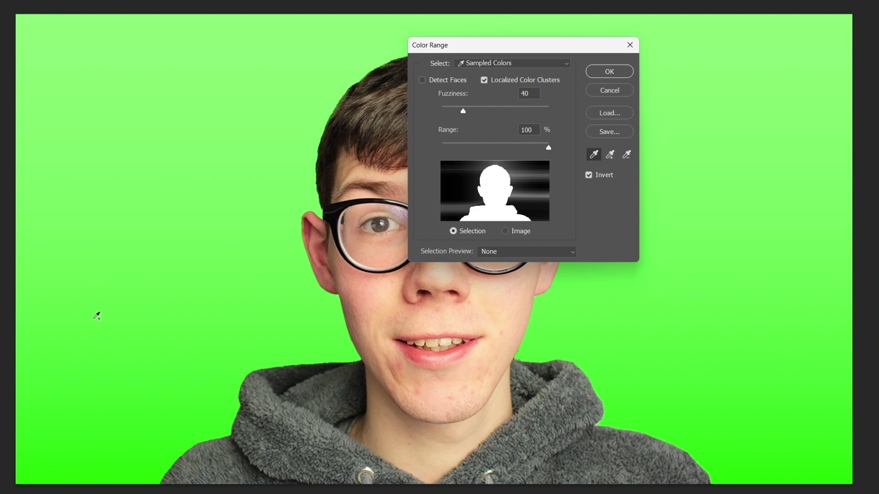
click(811, 112)
click(809, 165)
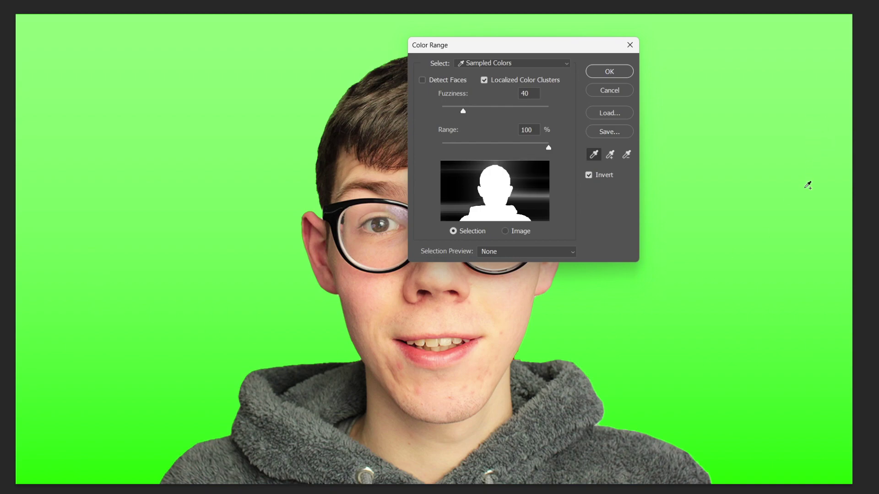
Toggle Invert, add the last green streaks near the shoulders and lower left, and accept the selection
click(592, 175)
click(812, 280)
click(125, 347)
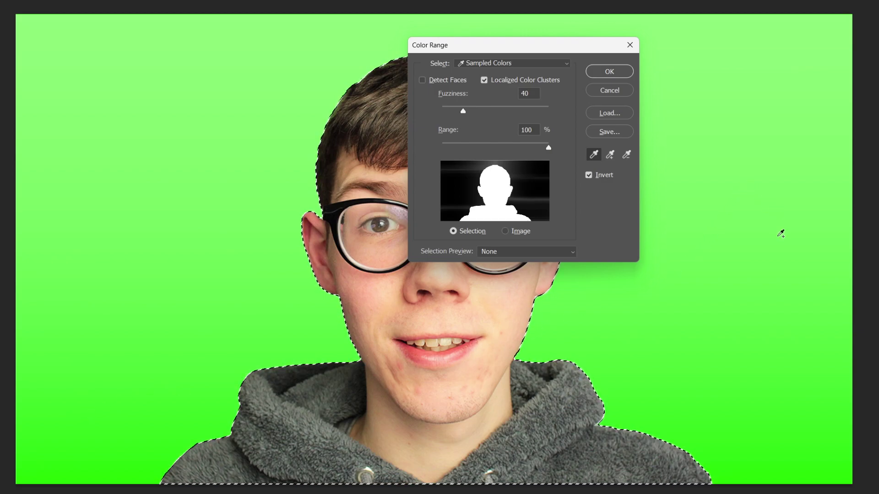
click(812, 297)
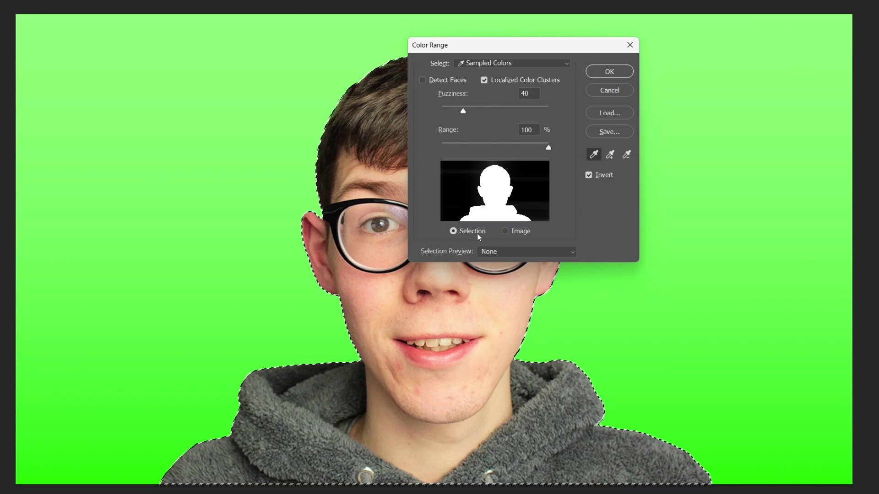
click(609, 72)
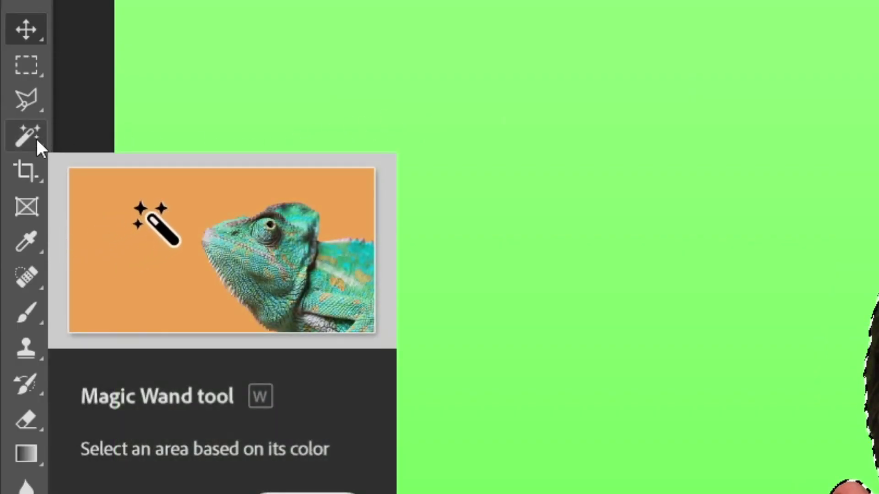
Trim the stray patch along the hair's right edge using the Quick Selection tool
click(37, 139)
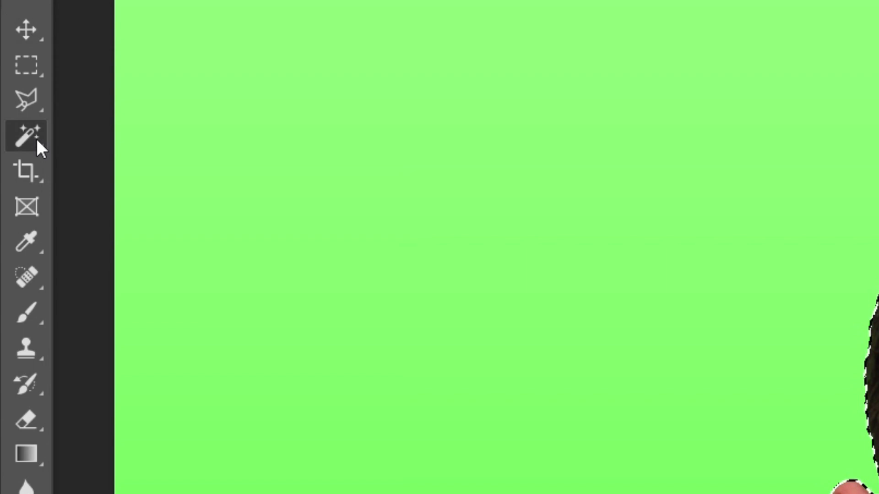
right_click(37, 140)
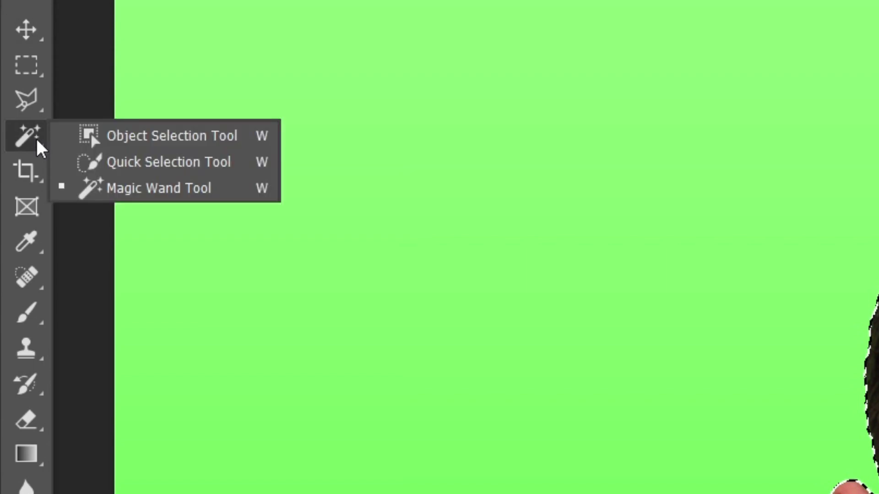
click(90, 161)
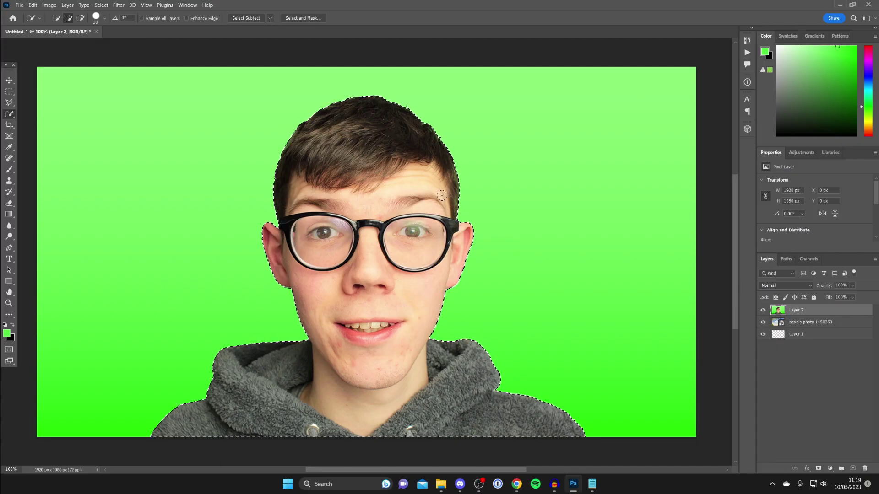
click(466, 191)
mouse_move(466, 191)
mouse_down()
mouse_move(453, 172)
mouse_move(461, 153)
mouse_move(479, 165)
mouse_up()
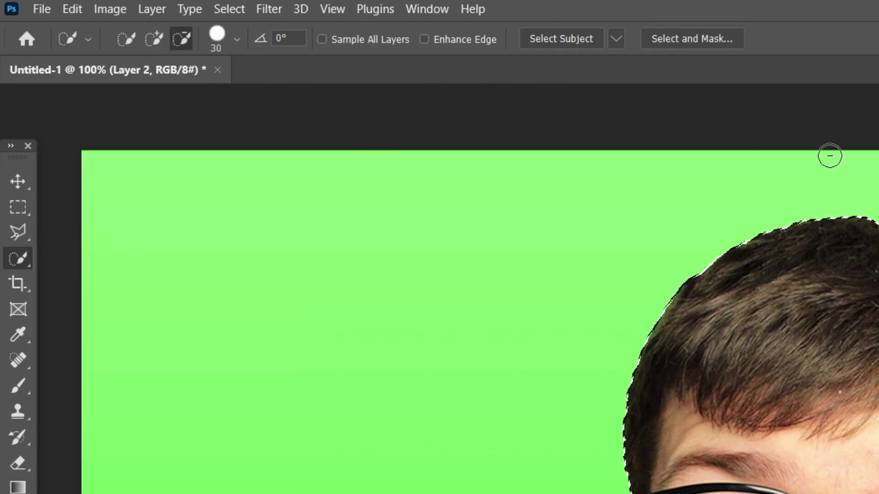
click(701, 40)
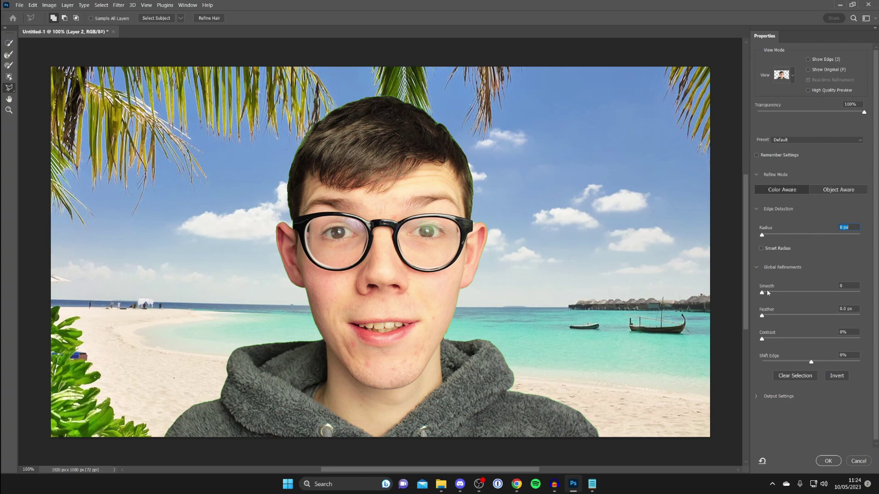
Set the Smooth value to 15 in Select and Mask and apply it
drag(766, 292, 752, 315)
click(839, 460)
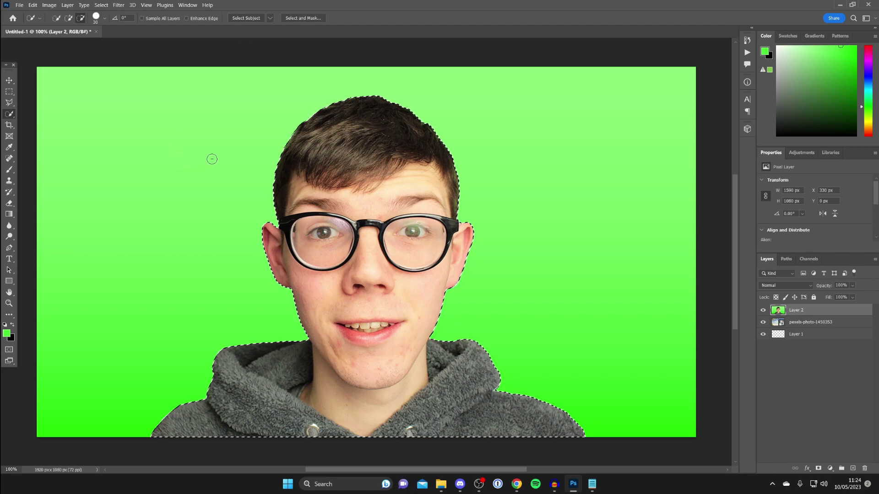
Invert the selection onto the green backdrop, test-delete it, and undo the deletion
click(107, 5)
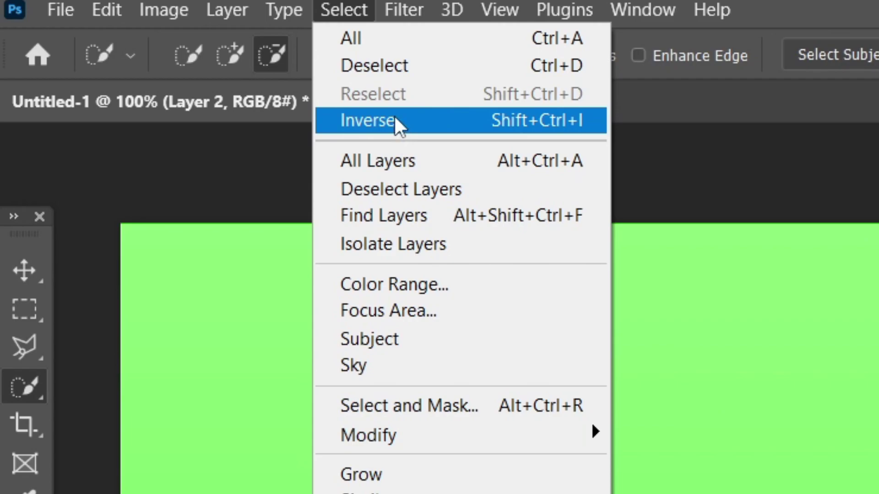
click(116, 35)
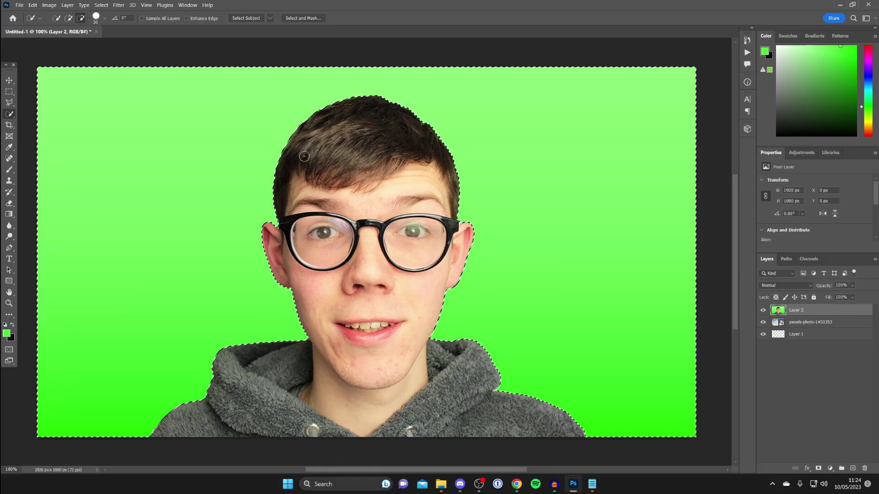
key(Delete)
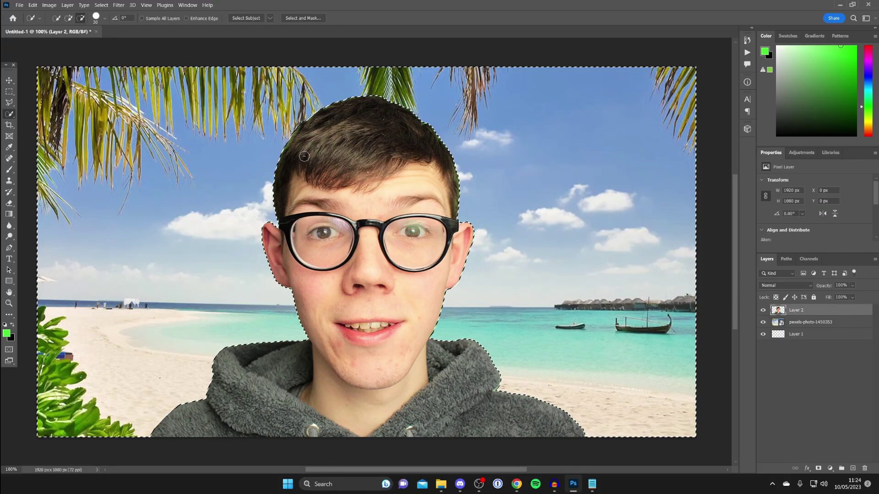
key(ctrl+z)
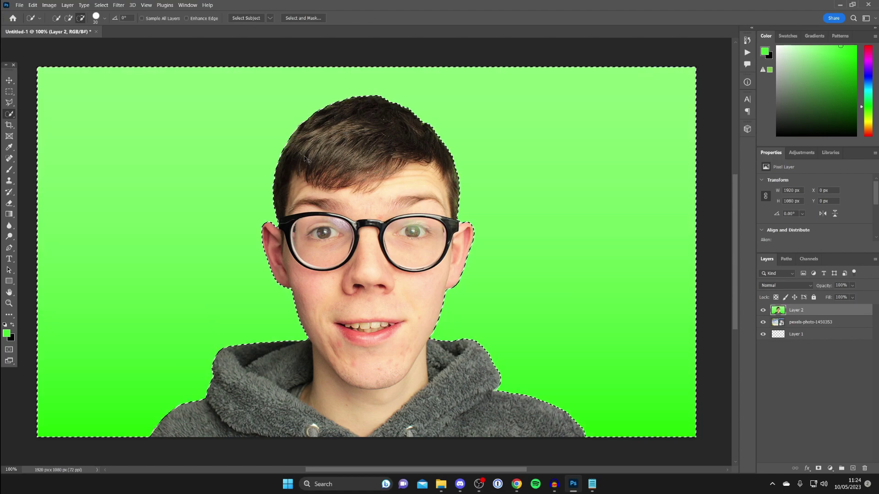
click(9, 203)
Erase the selected green backdrop with a 5000 px hard eraser, then deselect
click(56, 19)
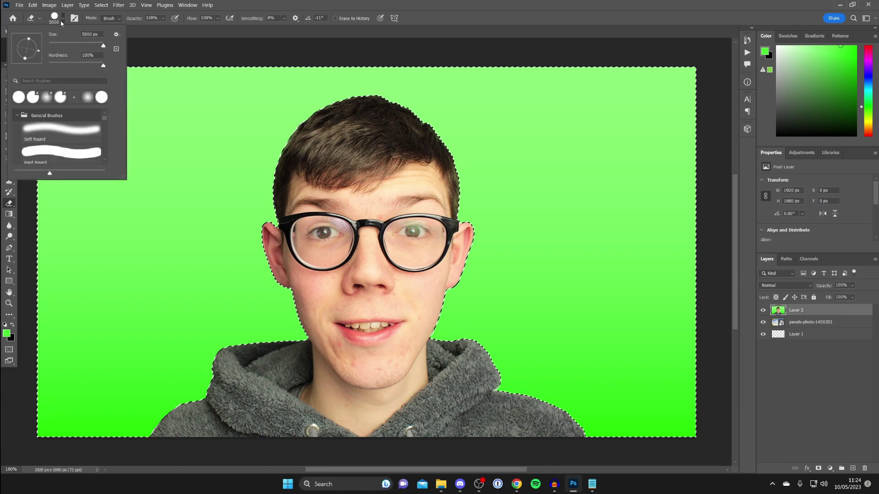
click(157, 45)
click(157, 44)
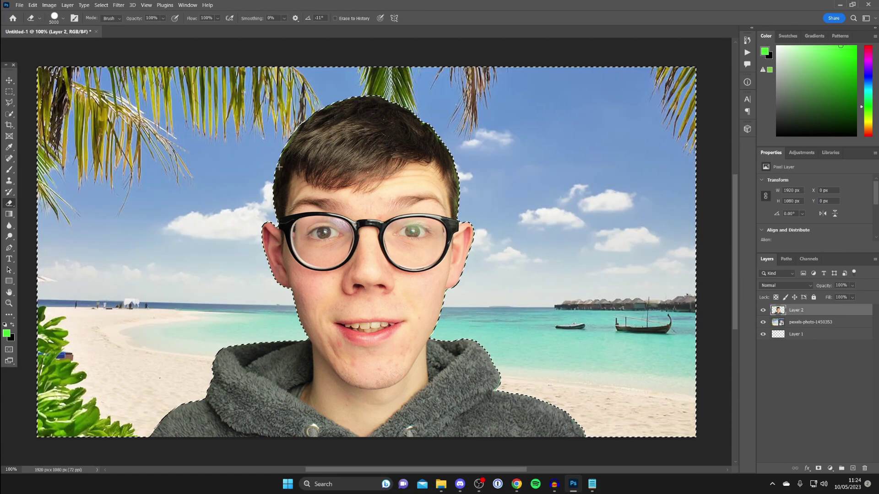
key(ctrl+d)
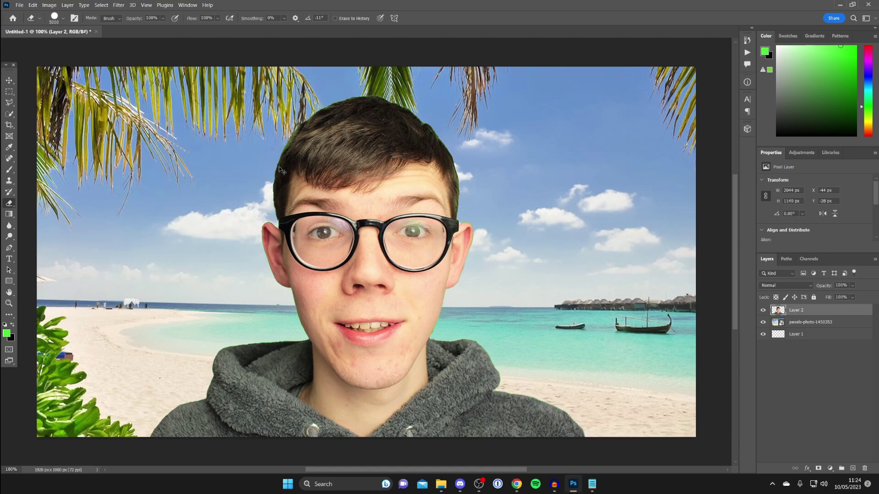
click(9, 81)
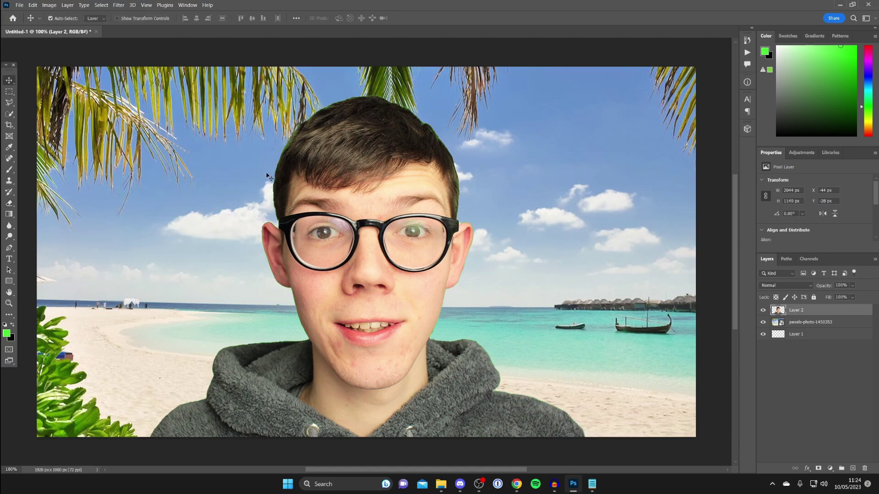